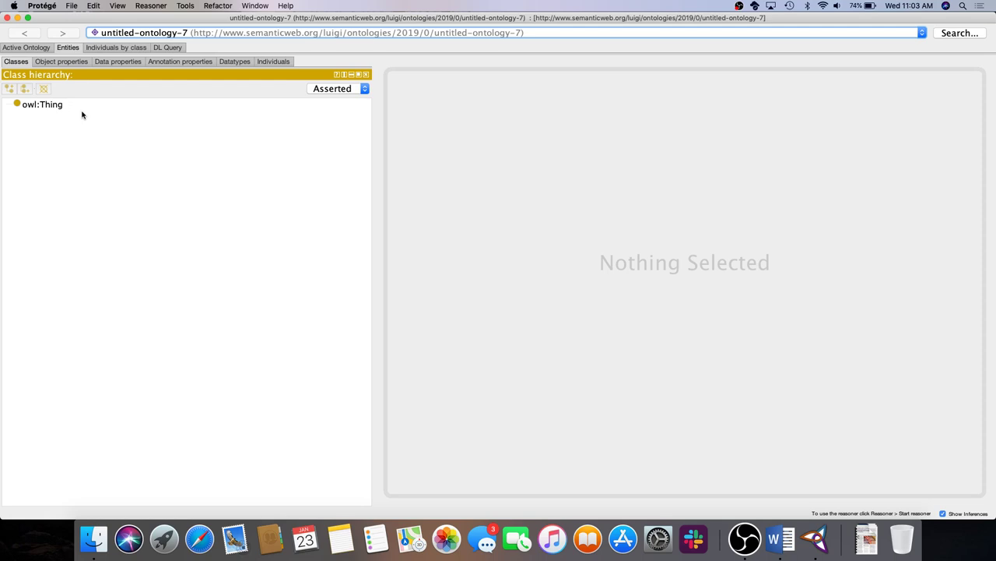
Step: Consult the terms list in the Word document and create a University class as a subclass of owl:Thing in Protégé
key(ctrl+Right)
scroll(240, 196, up, 8)
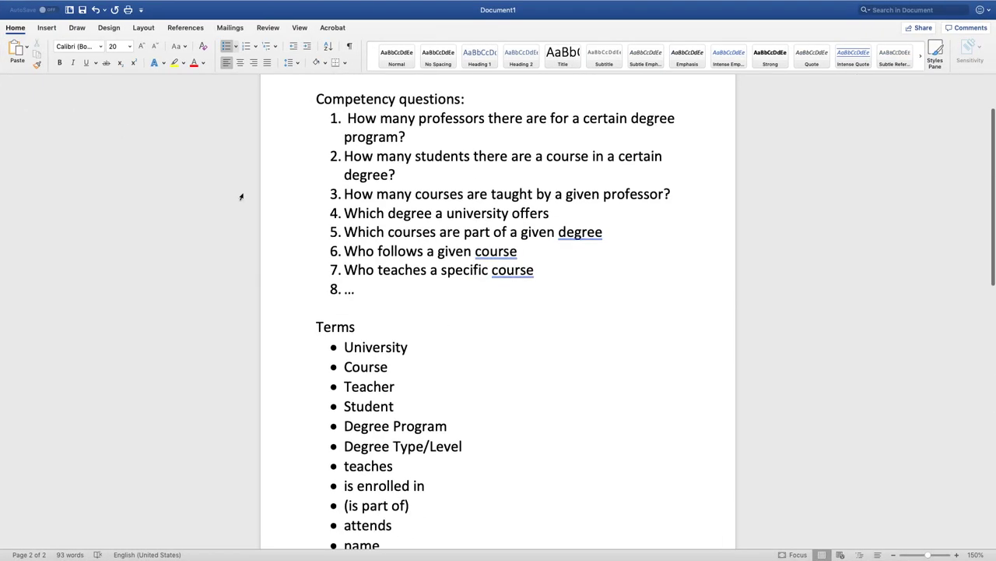
scroll(241, 197, down, 4)
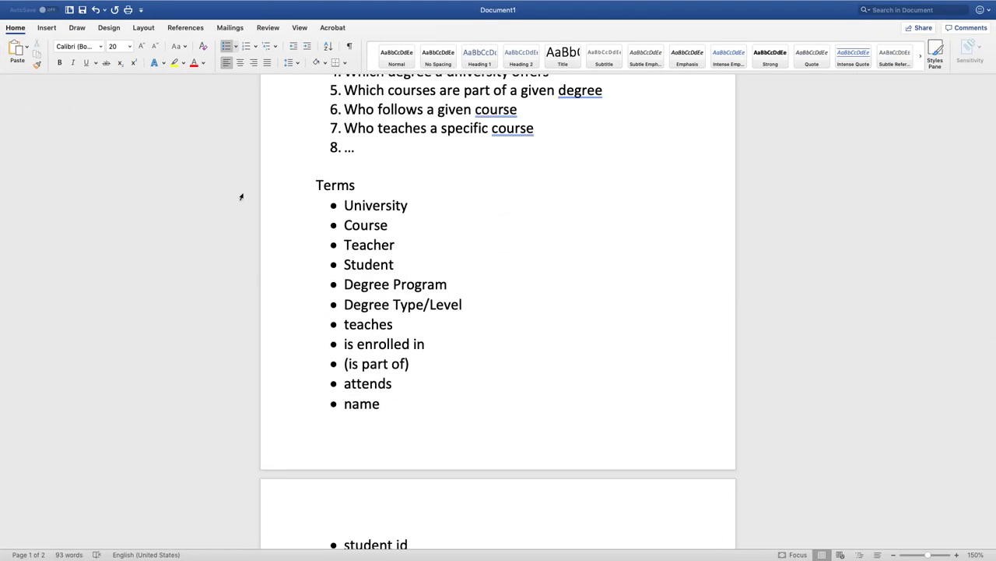
key(ctrl+Left)
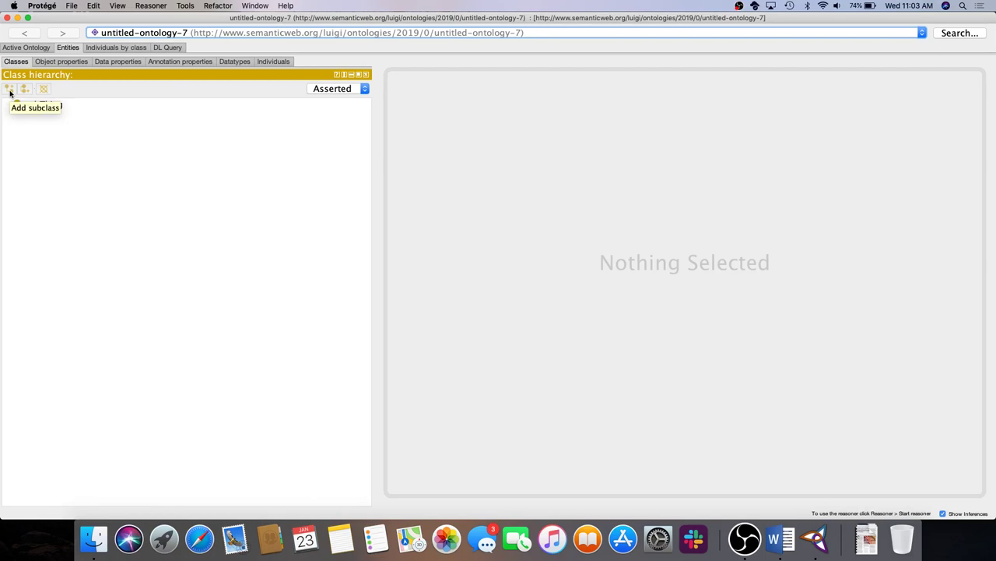
click(33, 104)
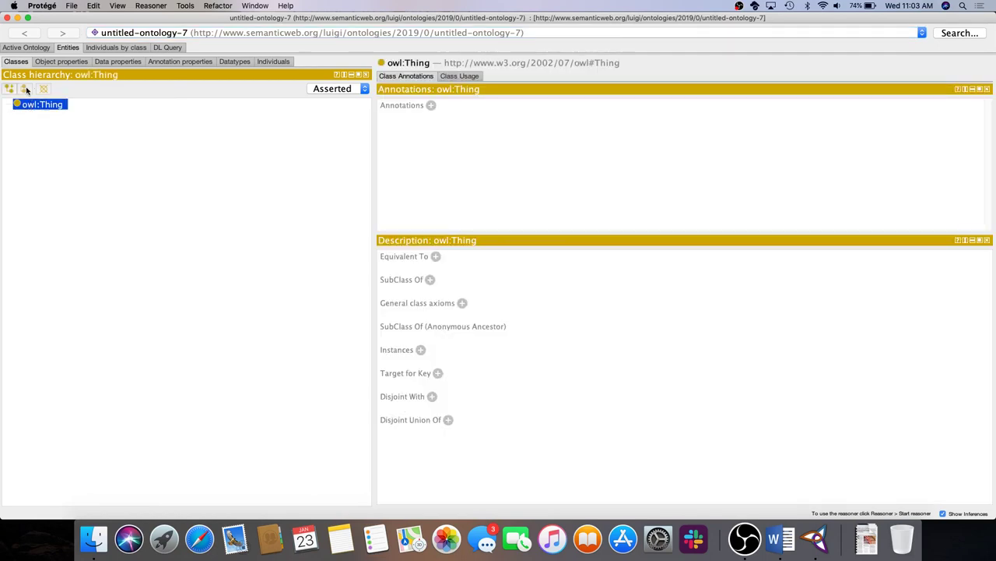
click(7, 92)
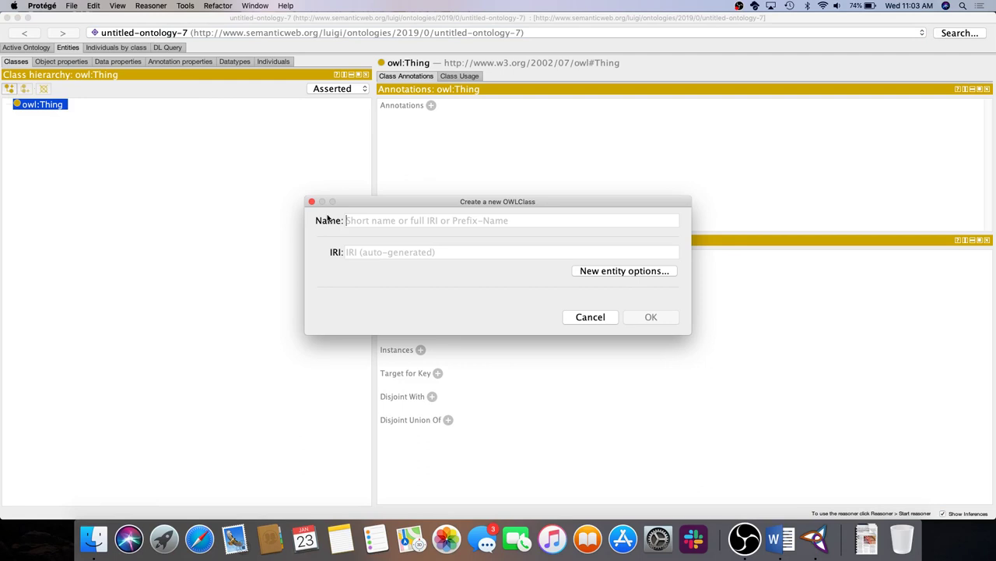
key(ctrl+Right)
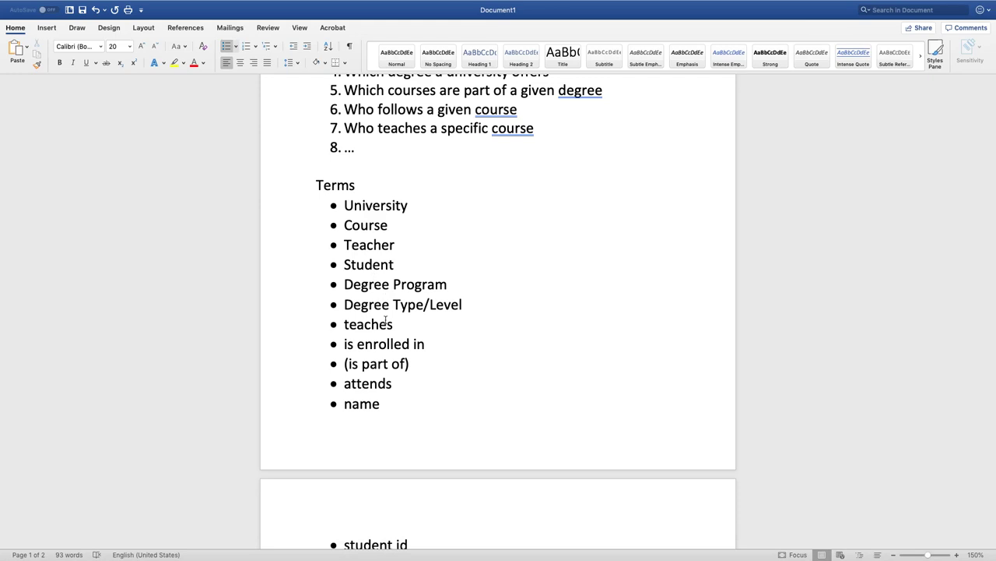
key(ctrl+Left)
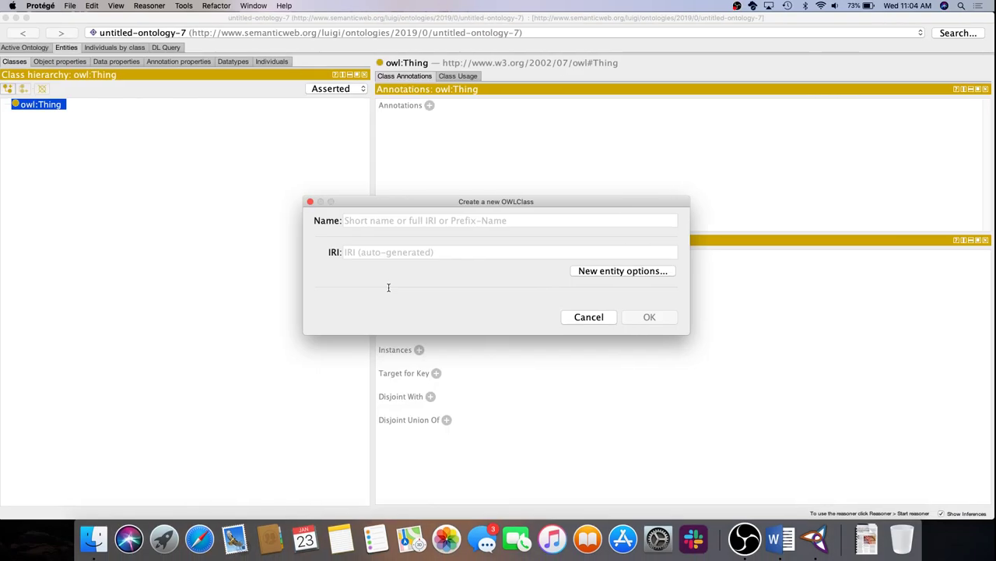
text(University)
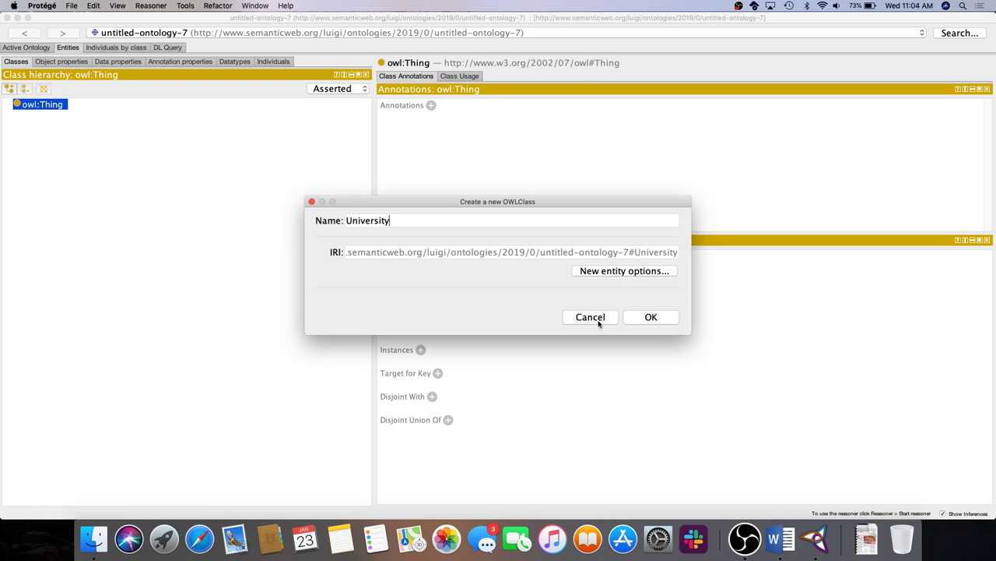
click(651, 317)
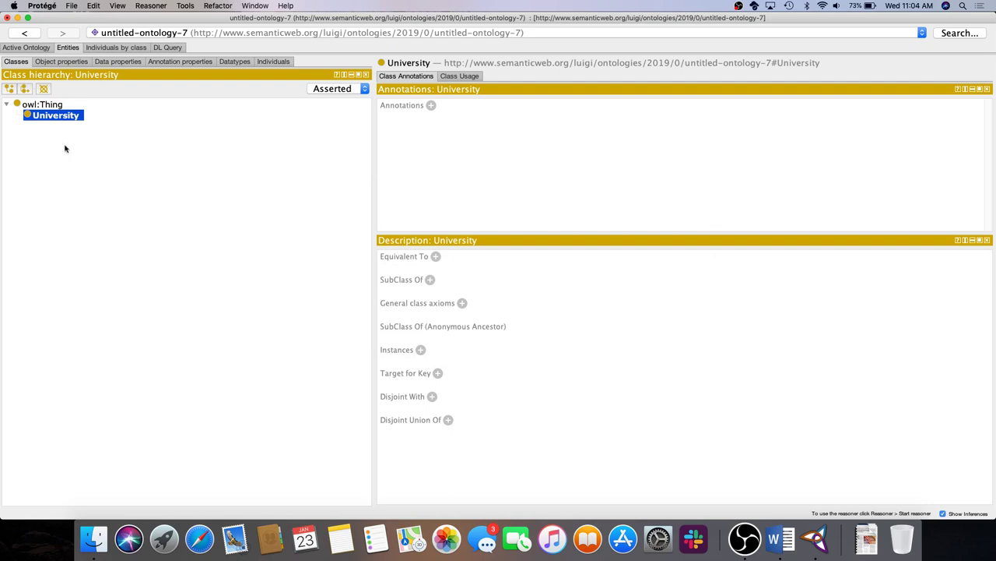
Step: Add the classes Course and DegreeProgram as siblings of University directly under owl:Thing
click(25, 89)
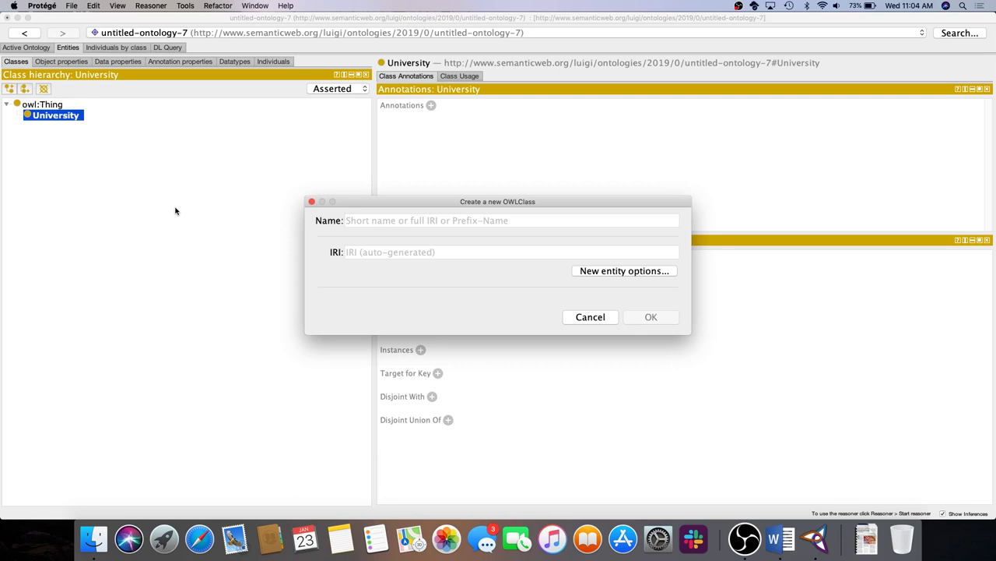
text(Course)
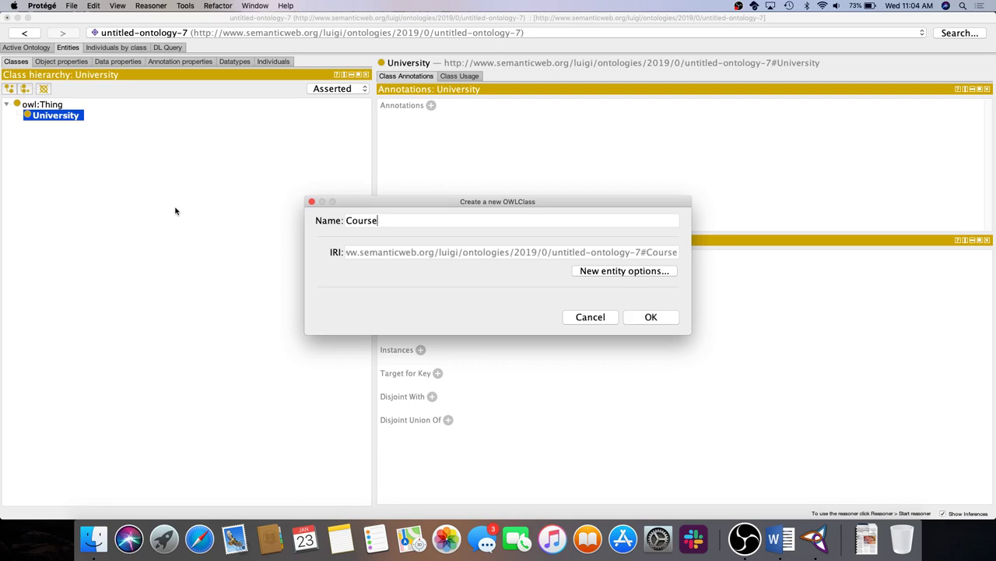
key(Return)
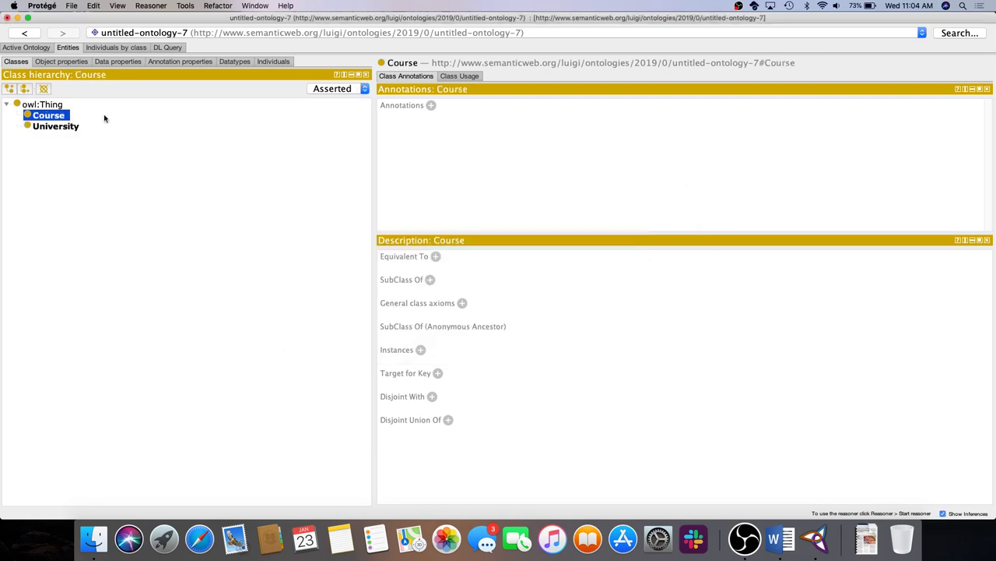
click(25, 89)
text(Degree)
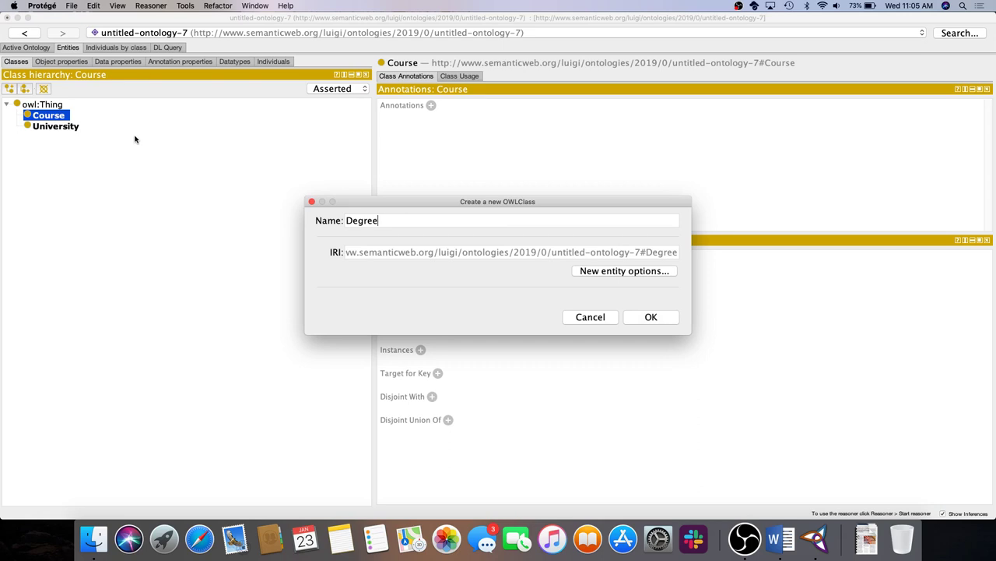
text(Program)
key(Return)
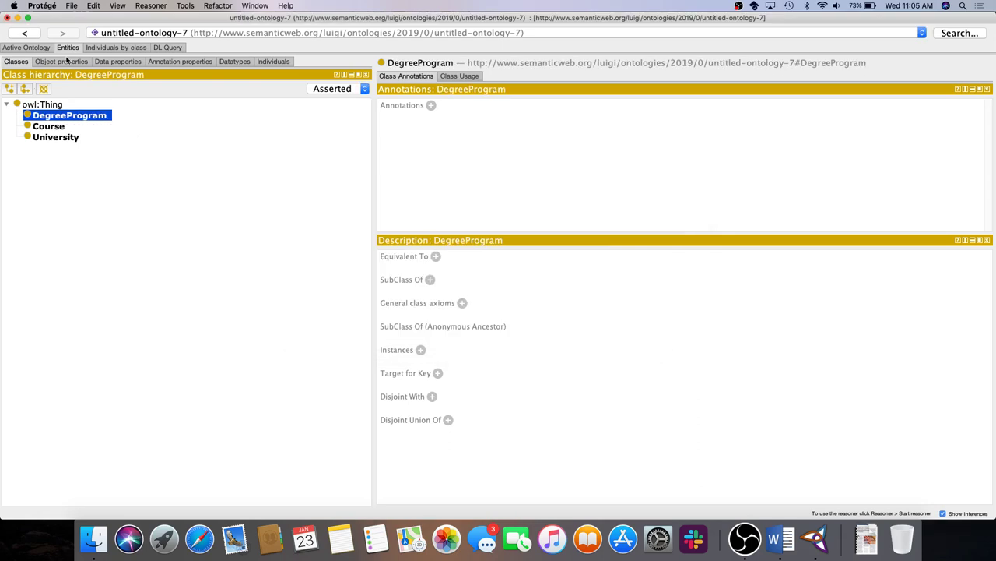
Step: Add a Person class as a sibling of DegreeProgram
click(26, 91)
text(Person)
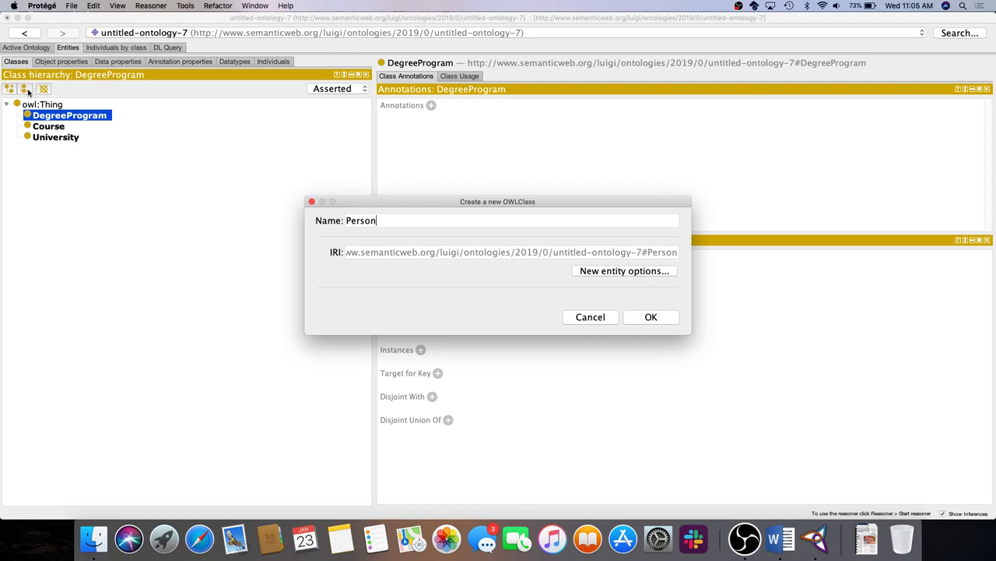
key(Return)
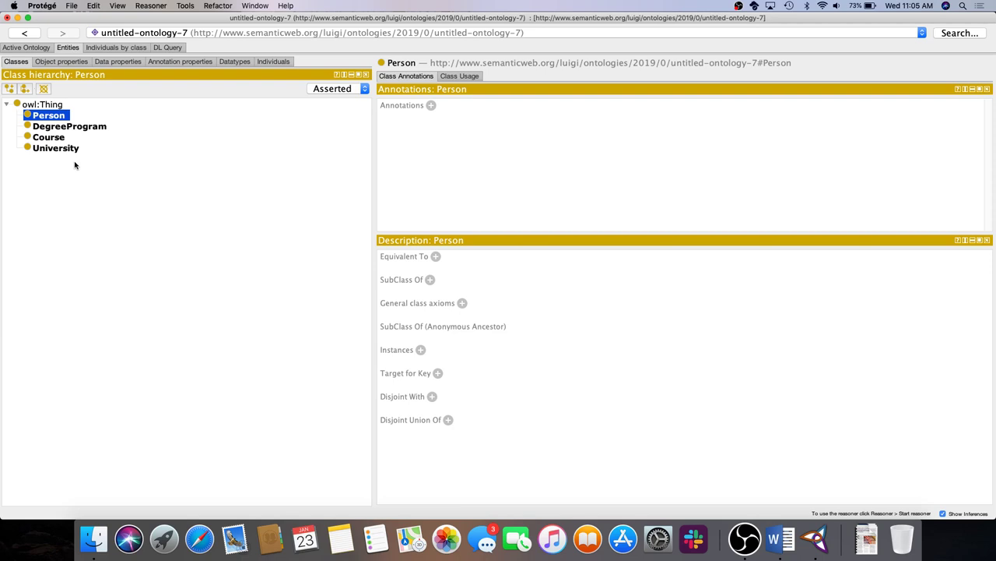
Step: Create the classes Student and Teacher as subclasses of Person
click(10, 88)
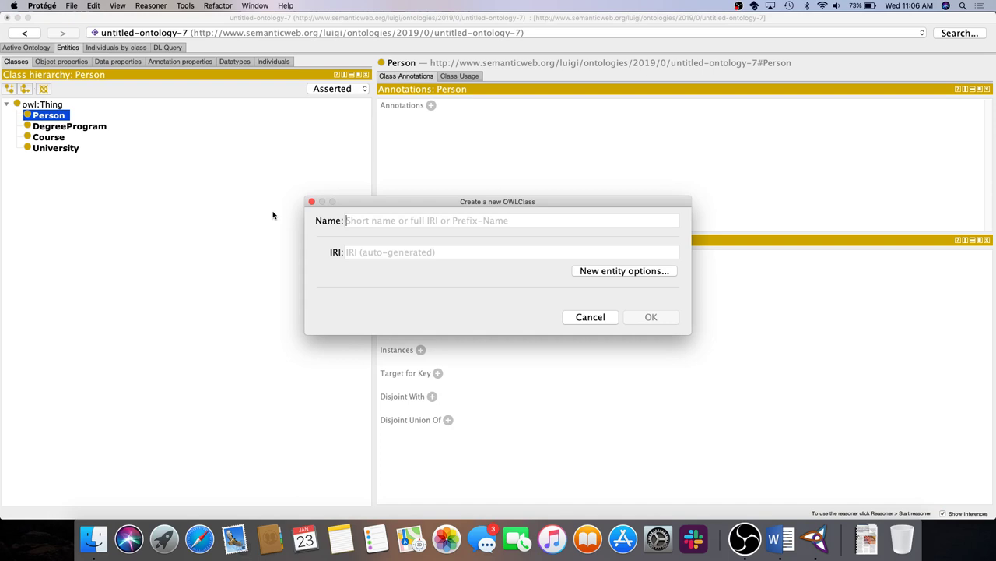
text(Student)
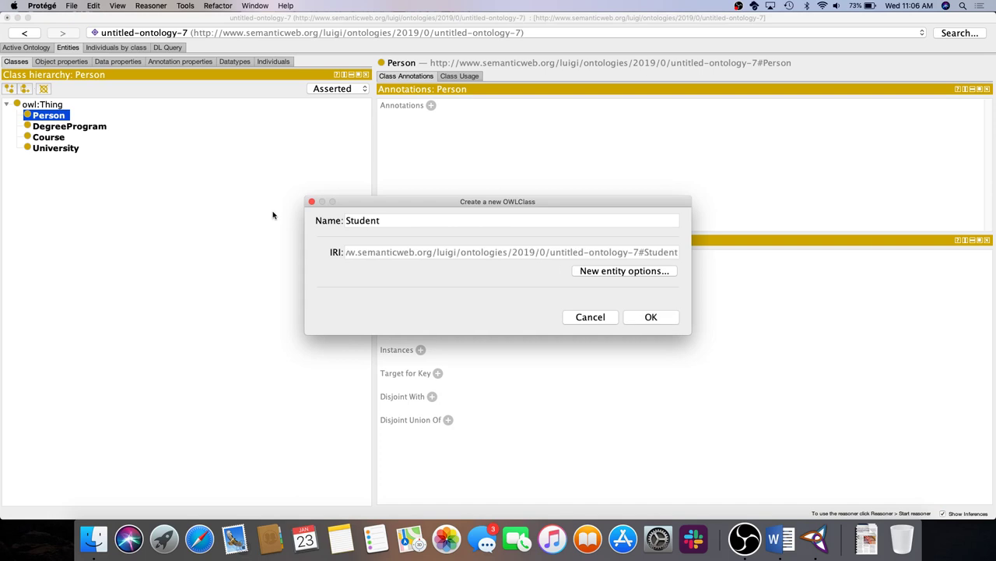
key(Return)
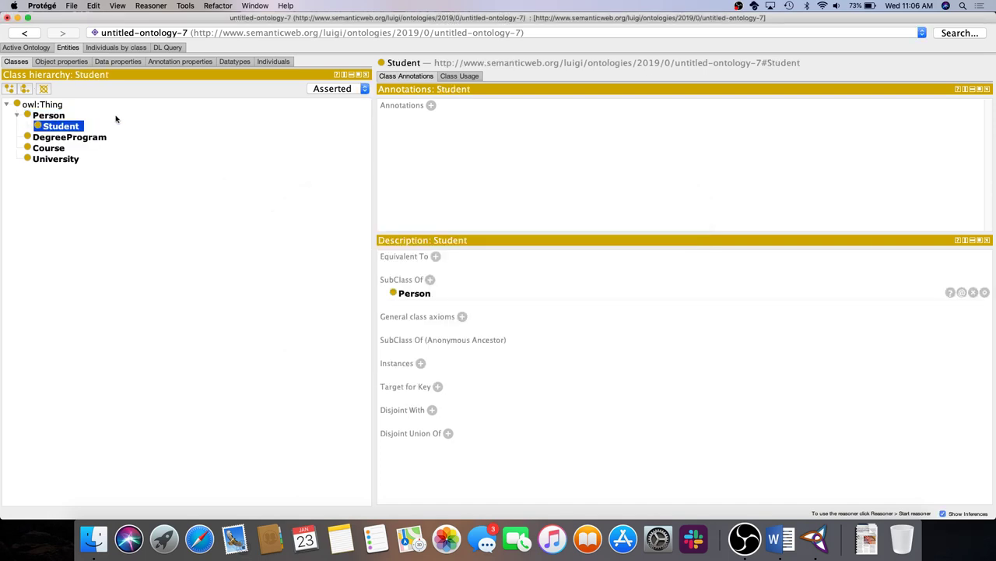
click(24, 89)
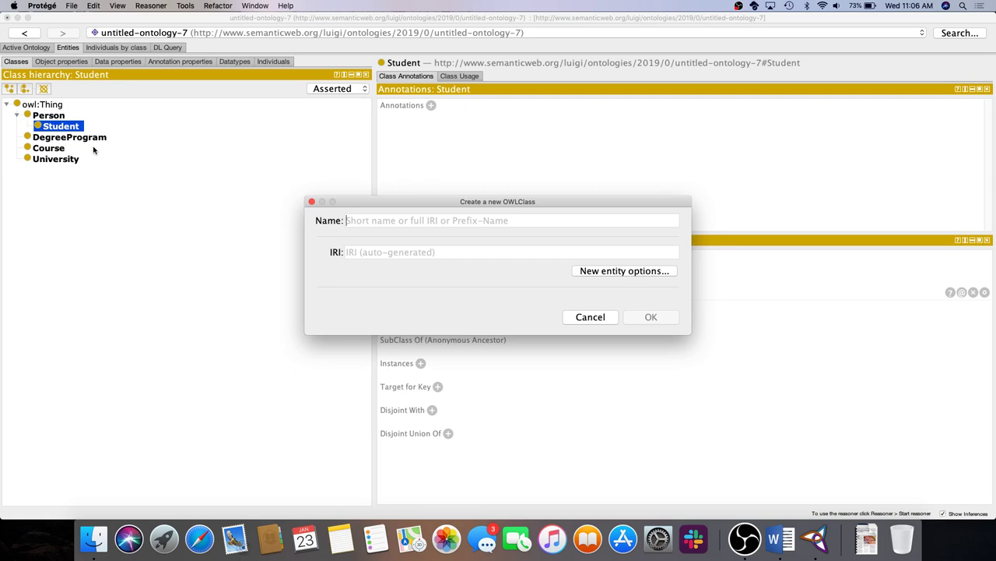
text(Teacher)
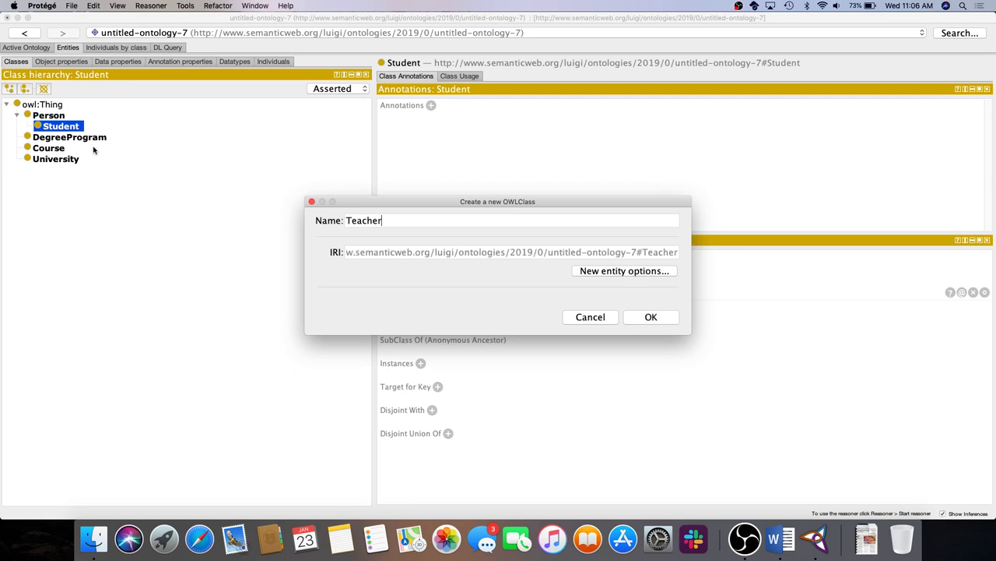
key(Return)
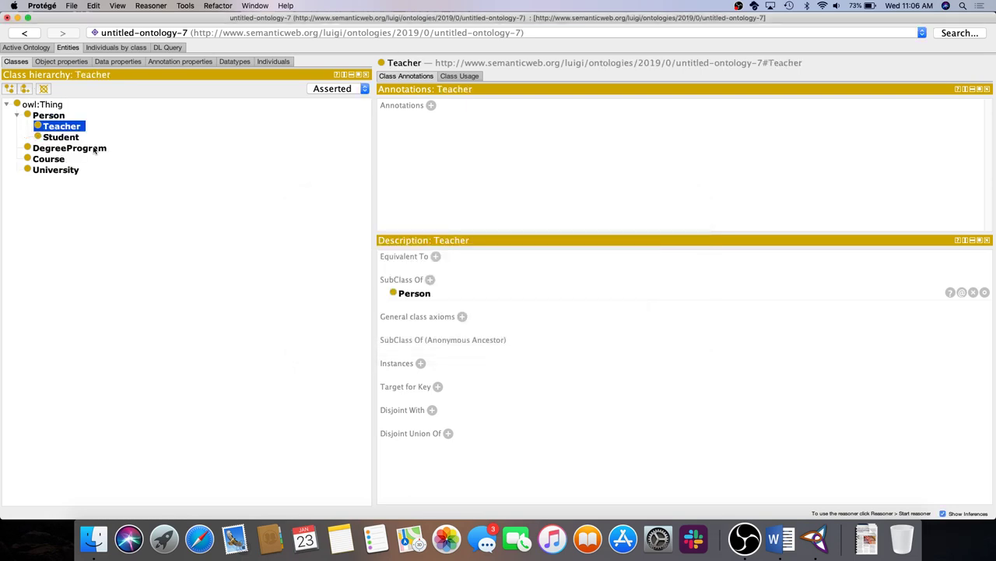
Step: Create a Bachelor class as a subclass of DegreeProgram
click(95, 150)
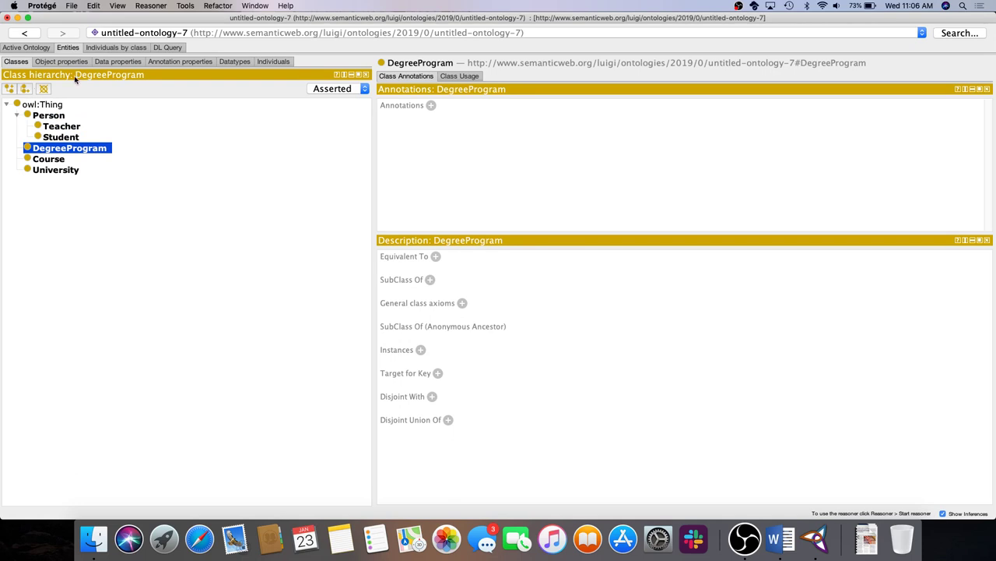
click(9, 88)
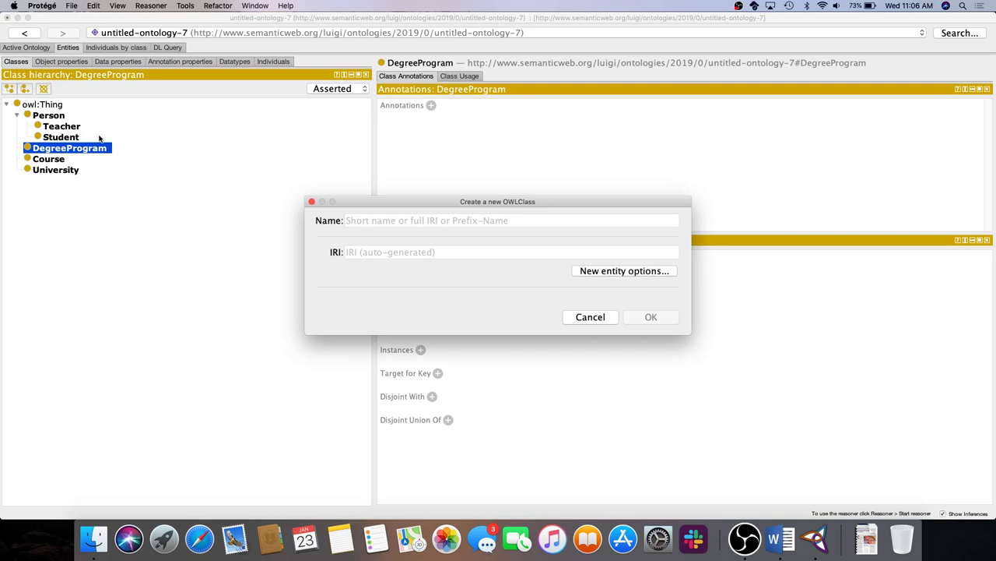
text(Bachel)
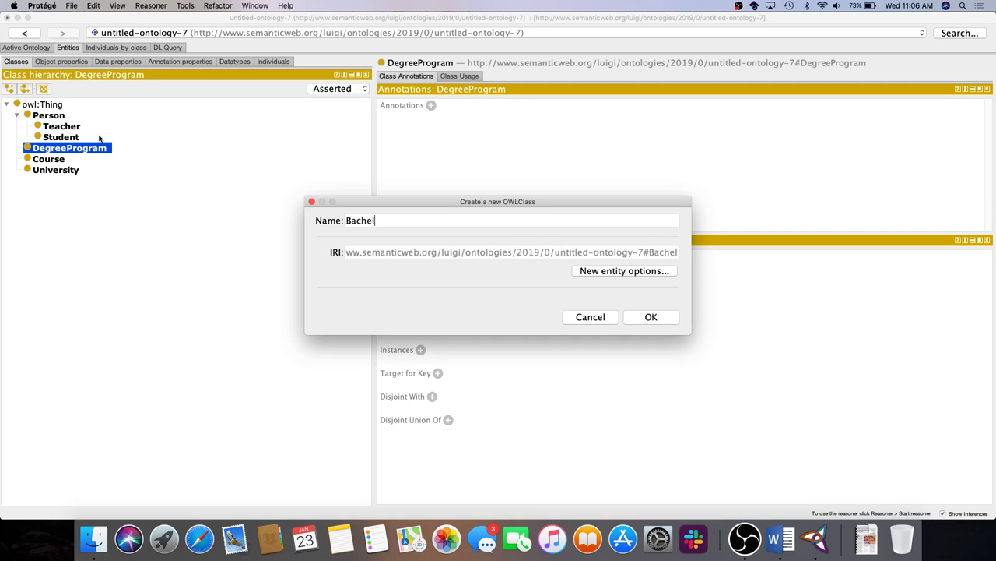
text(or)
key(Return)
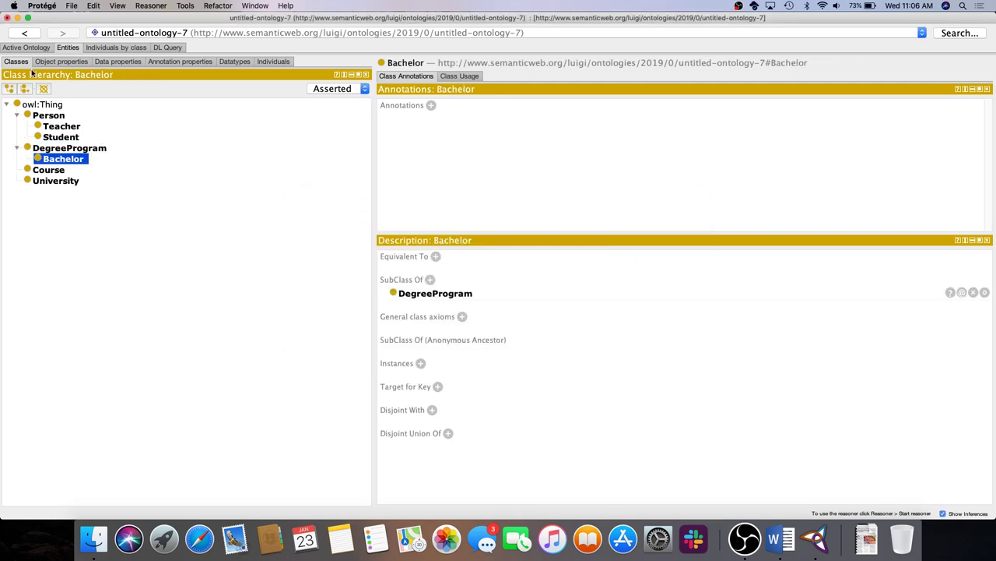
Step: Add the classes Master and Doctorate as siblings of Bachelor under DegreeProgram
click(26, 90)
text(Ma)
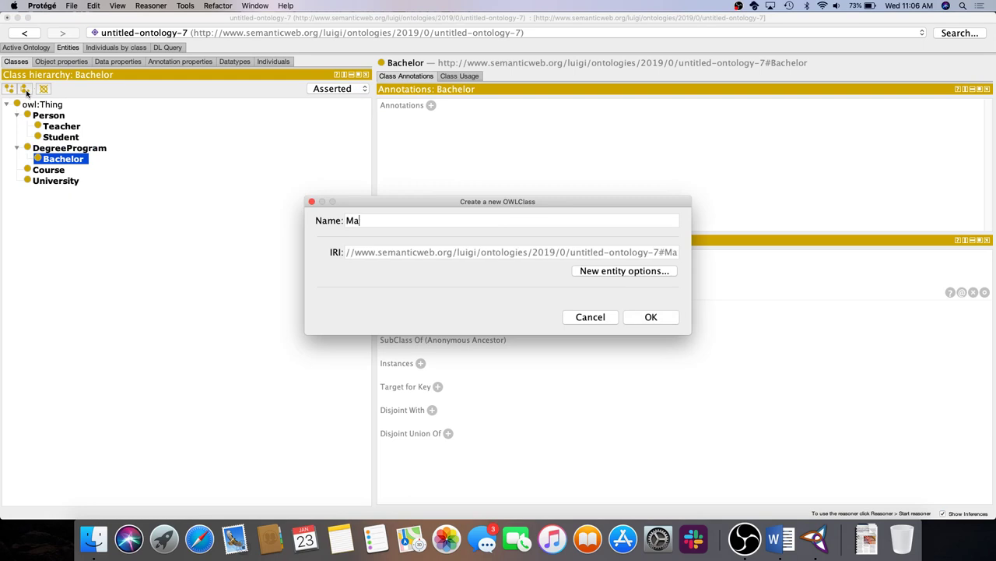
text(ster)
key(Return)
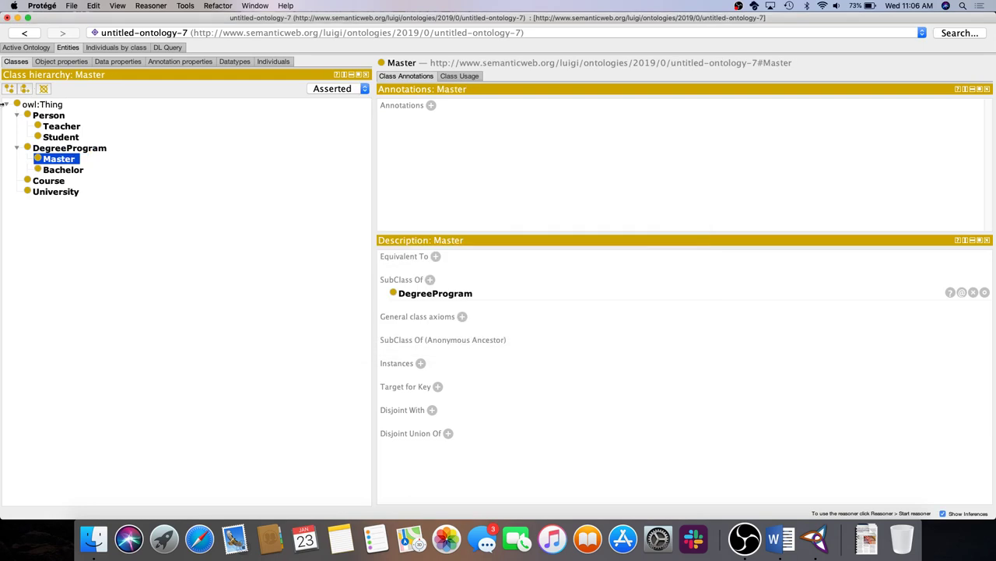
click(25, 90)
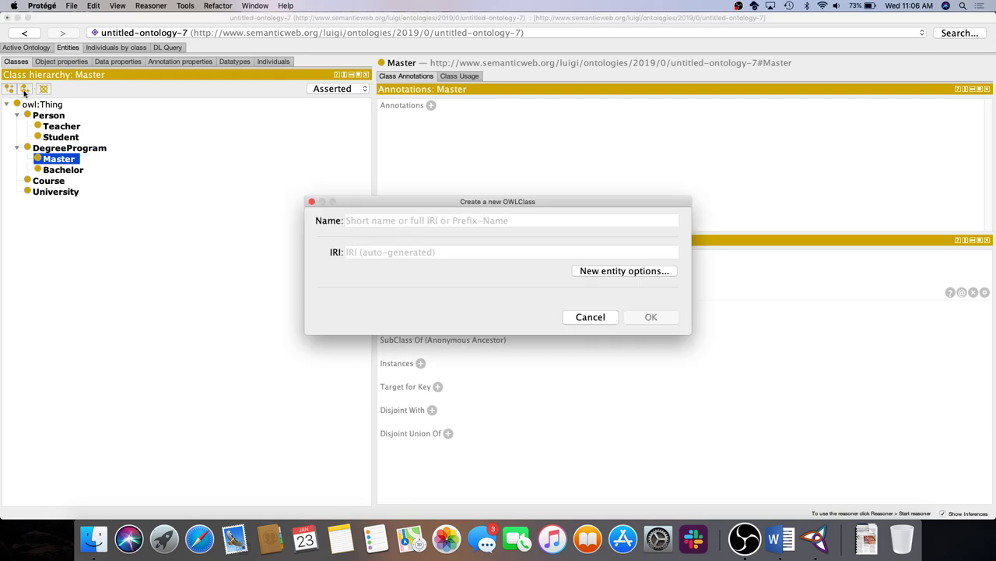
text(Doctorate)
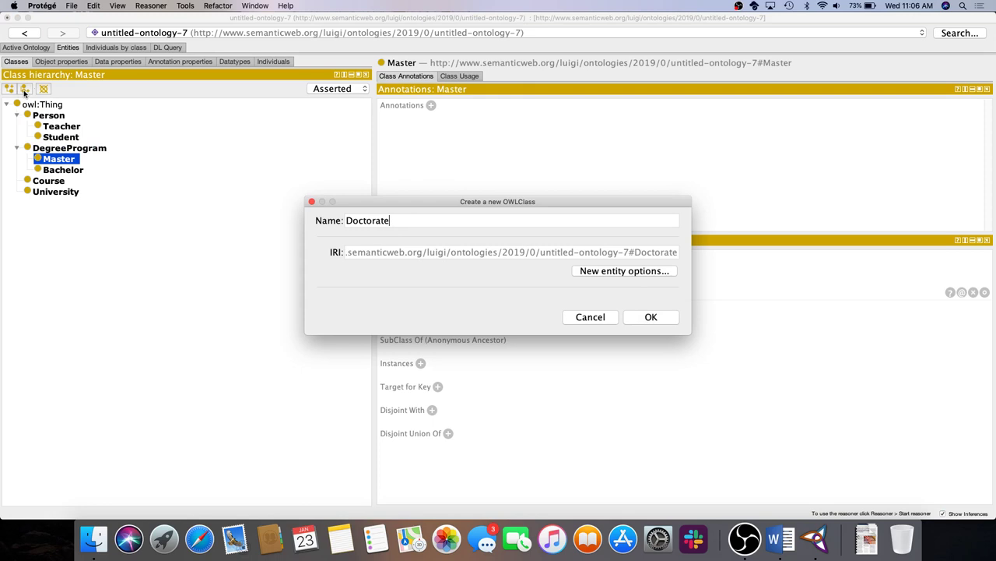
key(Return)
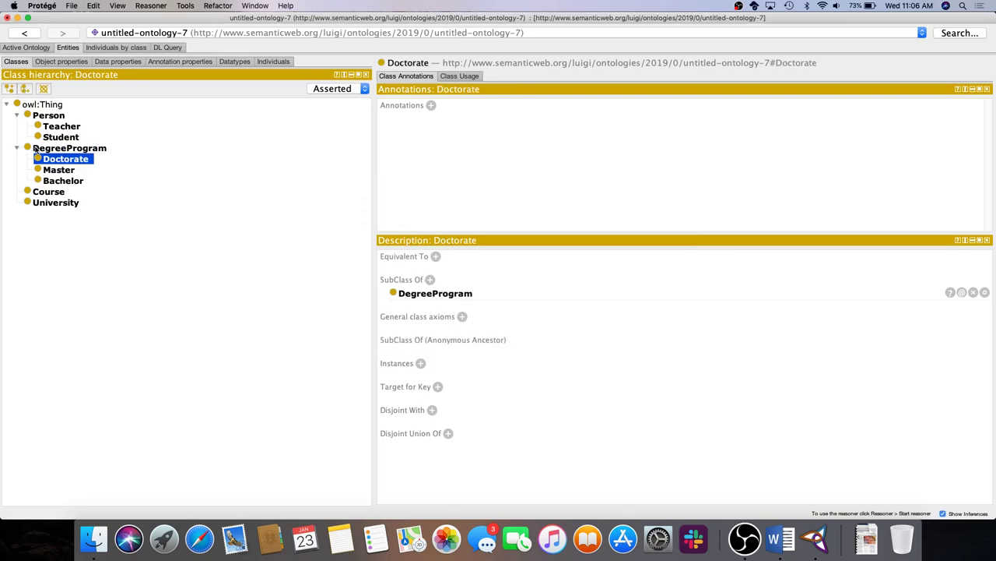
Step: Add an rdfs:label annotation with the value Person to the Person class
click(65, 201)
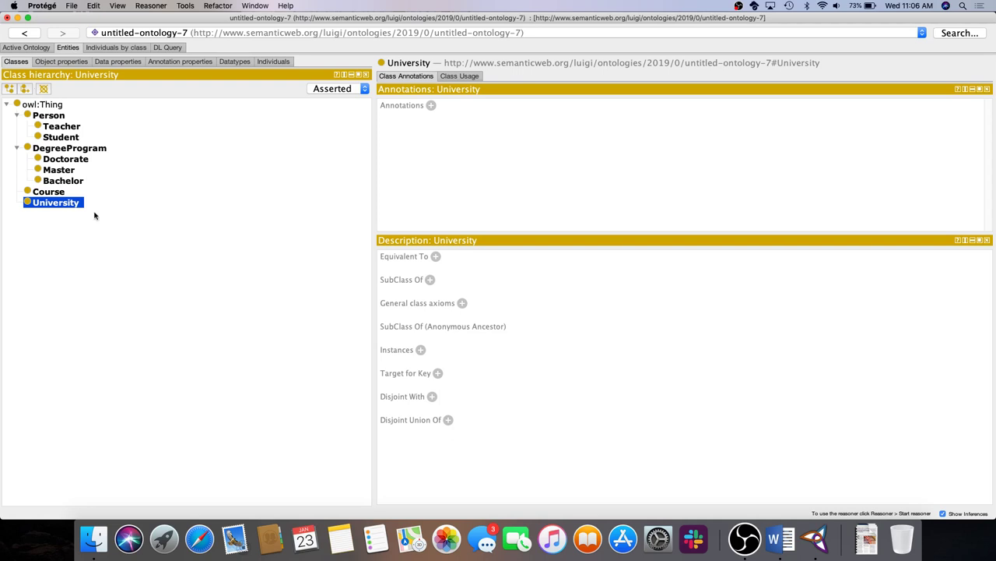
click(59, 116)
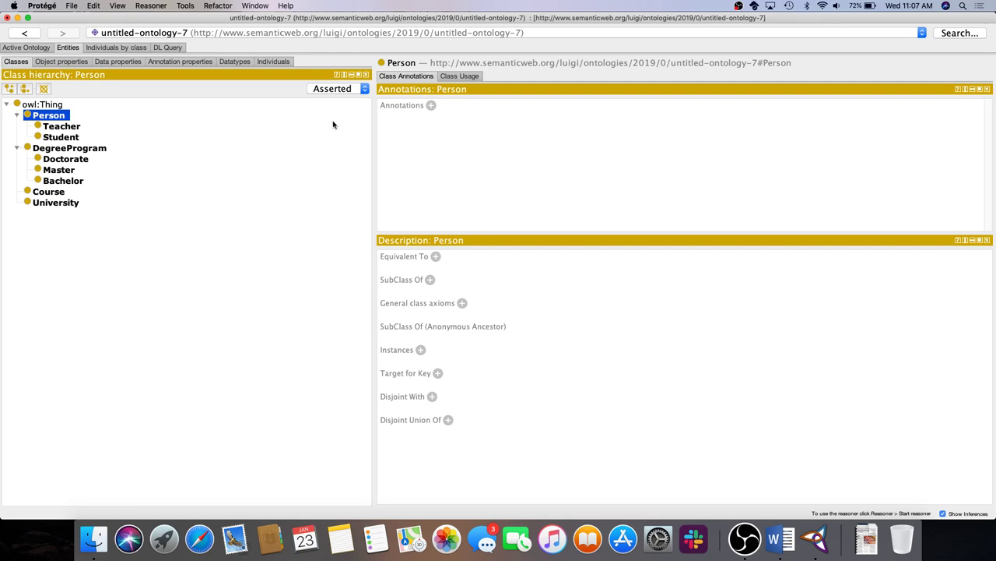
click(432, 105)
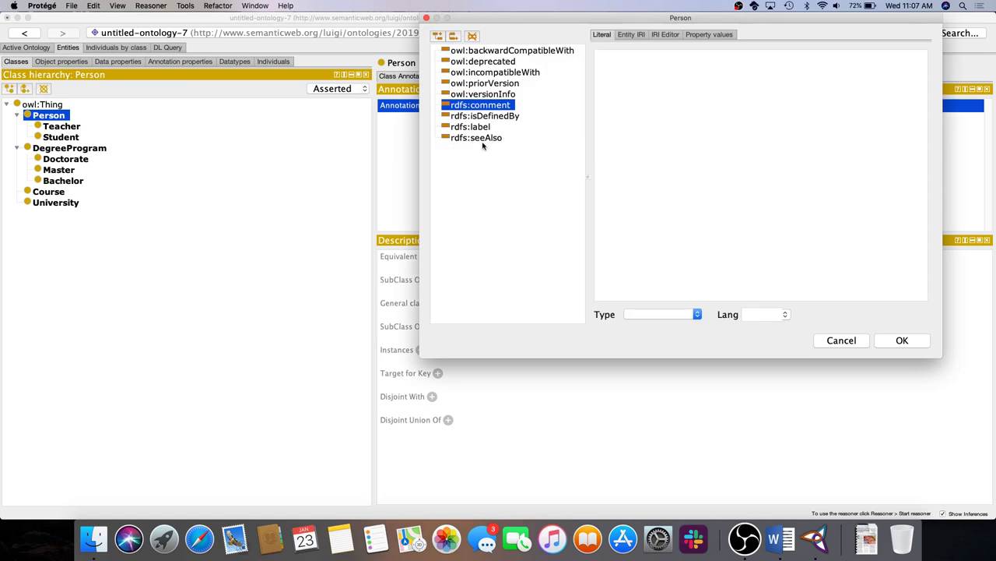
click(486, 129)
click(634, 114)
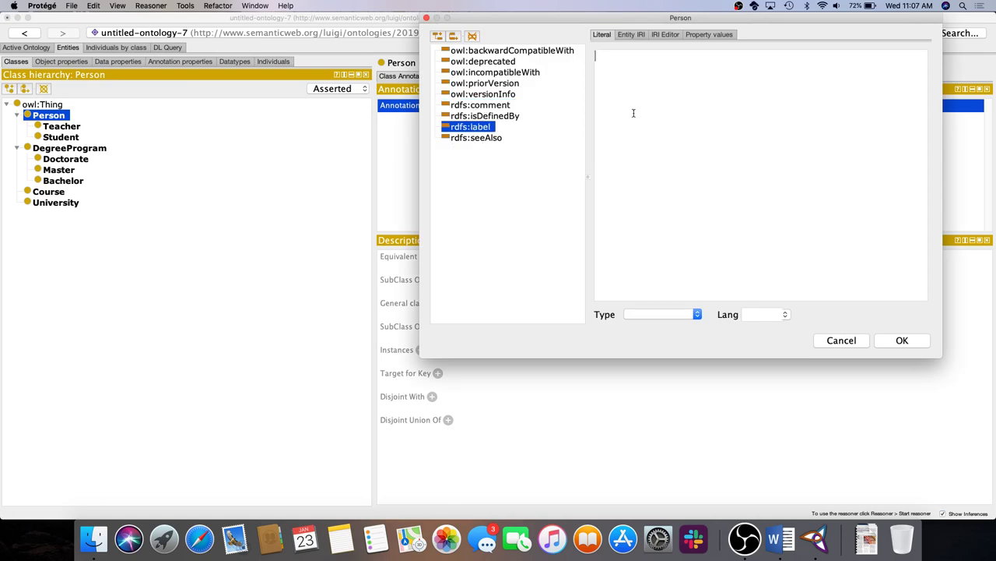
text(Person)
click(902, 340)
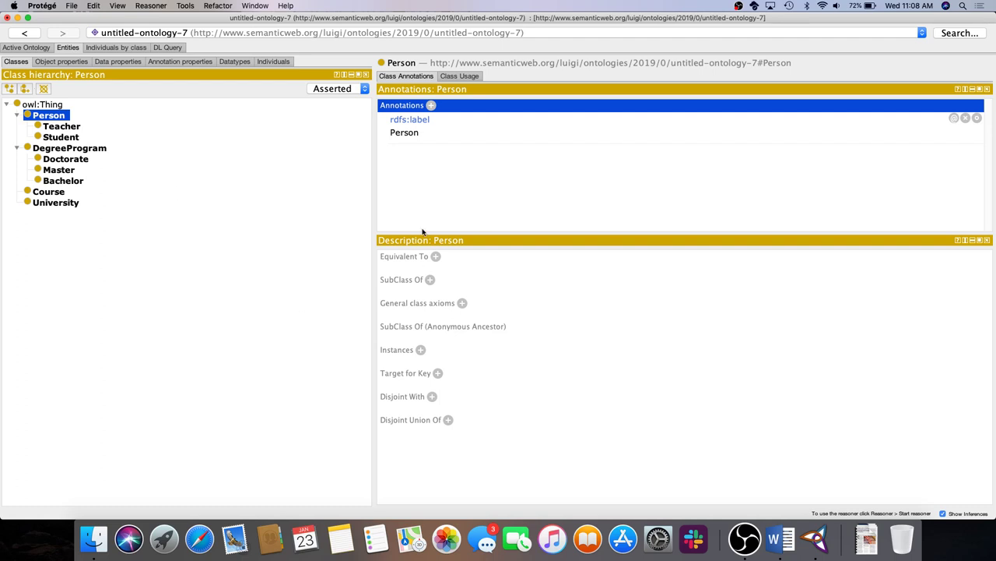
Step: Switch to the Word document and review its Terms list, from University and Course through to the relation terms such as teaches, then return to Protégé
key(ctrl+Right)
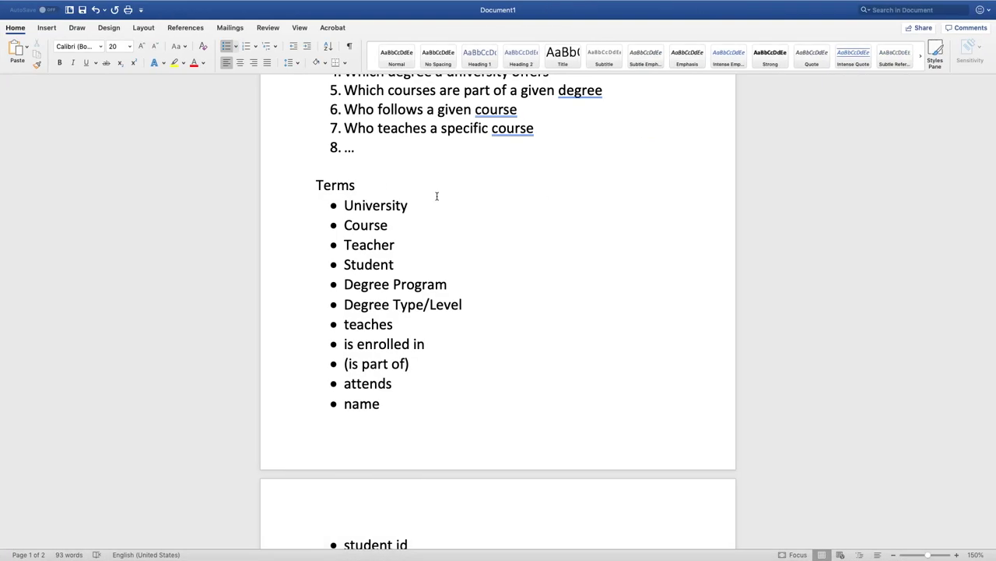
double_click(389, 206)
double_click(372, 226)
double_click(371, 246)
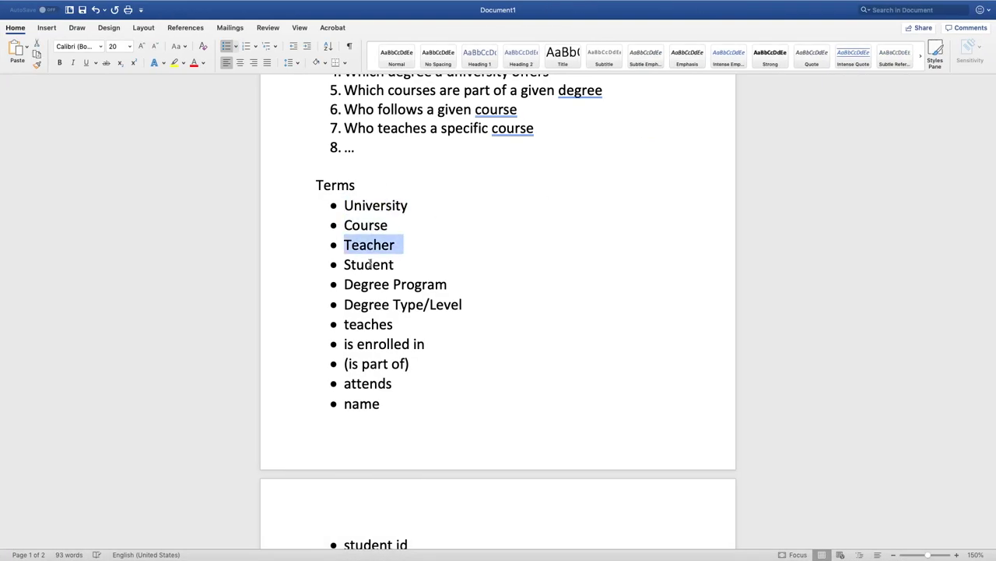
double_click(371, 264)
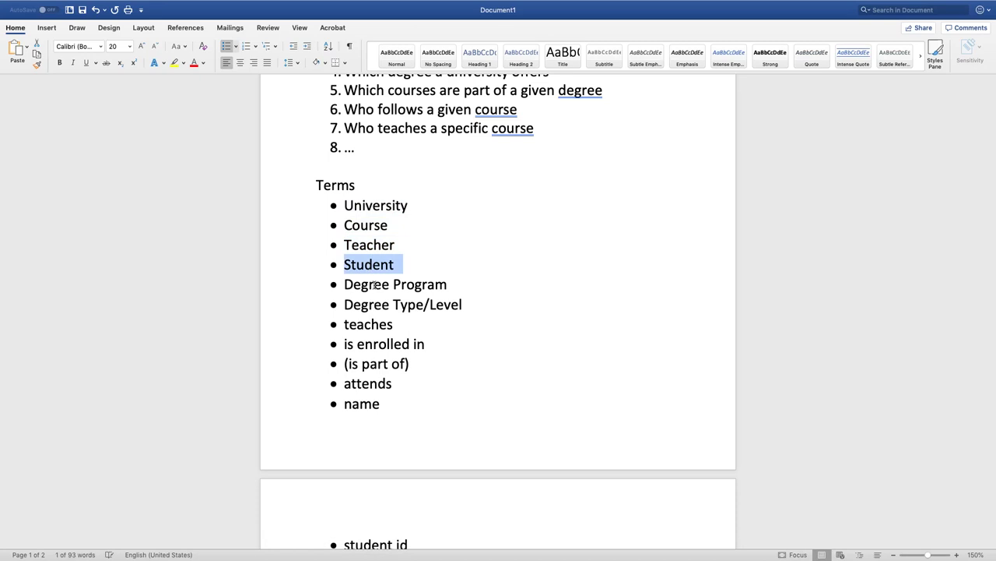
double_click(375, 285)
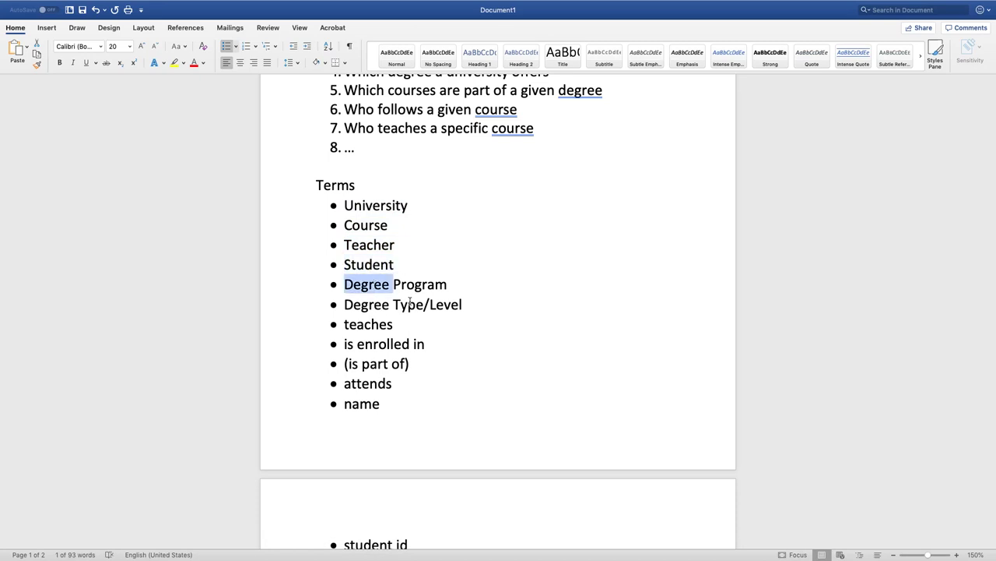
scroll(411, 303, down, 1)
scroll(381, 310, down, 2)
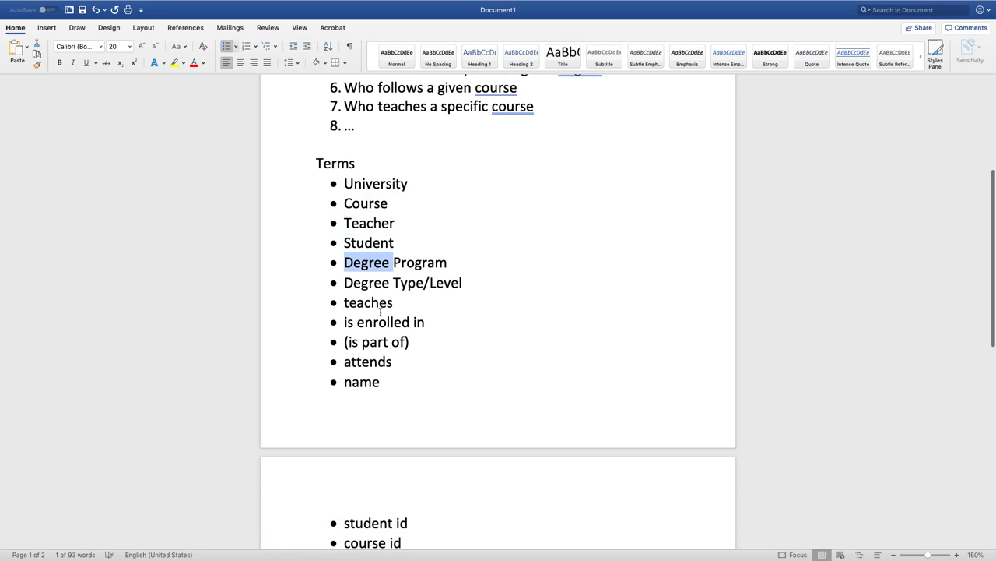
click(372, 296)
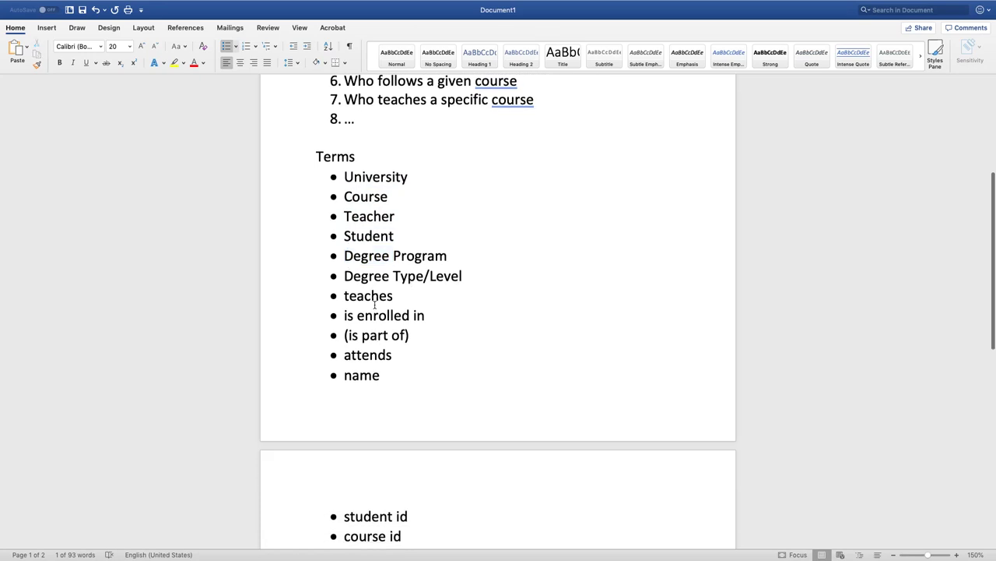
key(super+Tab)
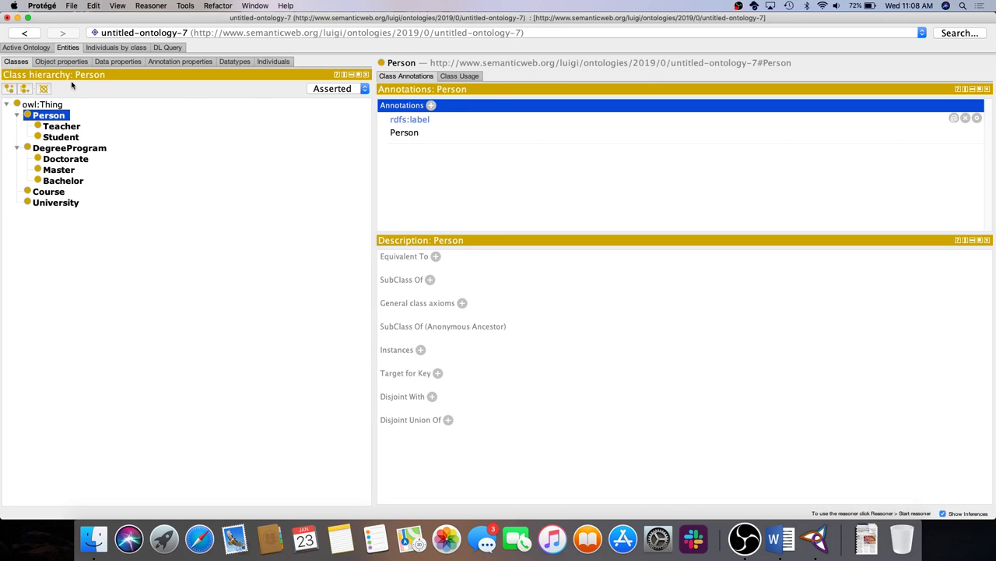
Step: Create the data property courseName under owl:topDataProperty, consulting the name, credits and course hours terms in the Word document
click(121, 61)
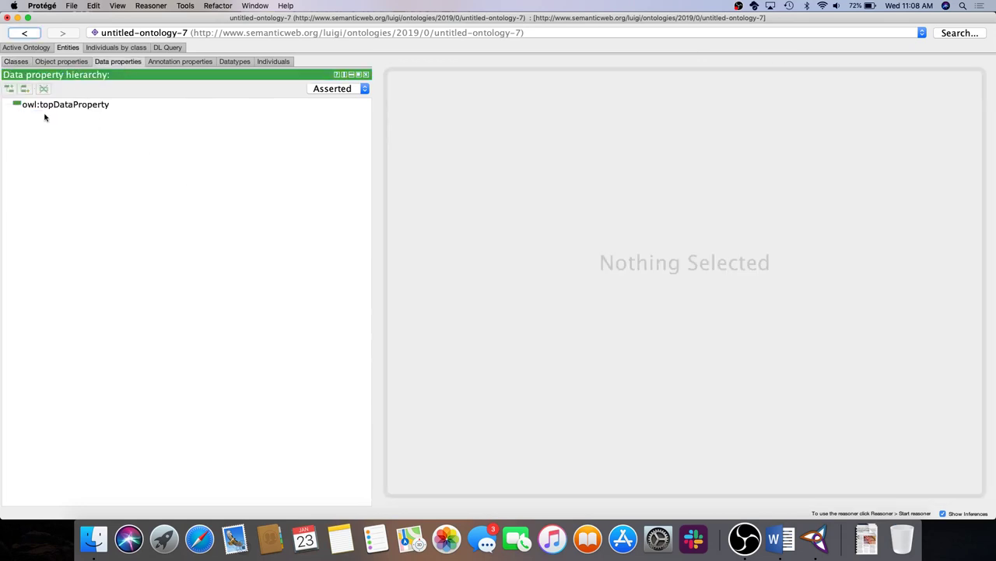
click(71, 105)
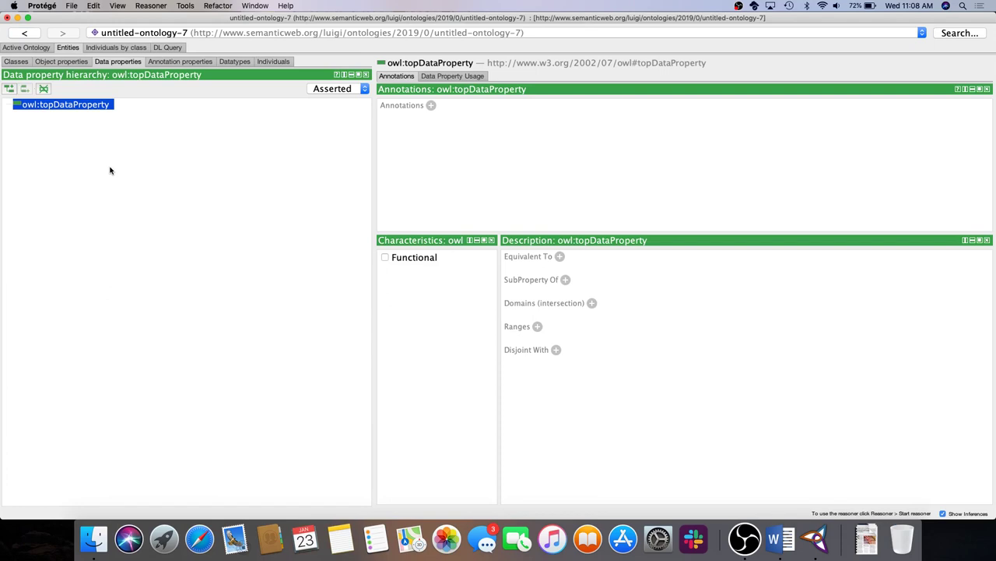
click(9, 88)
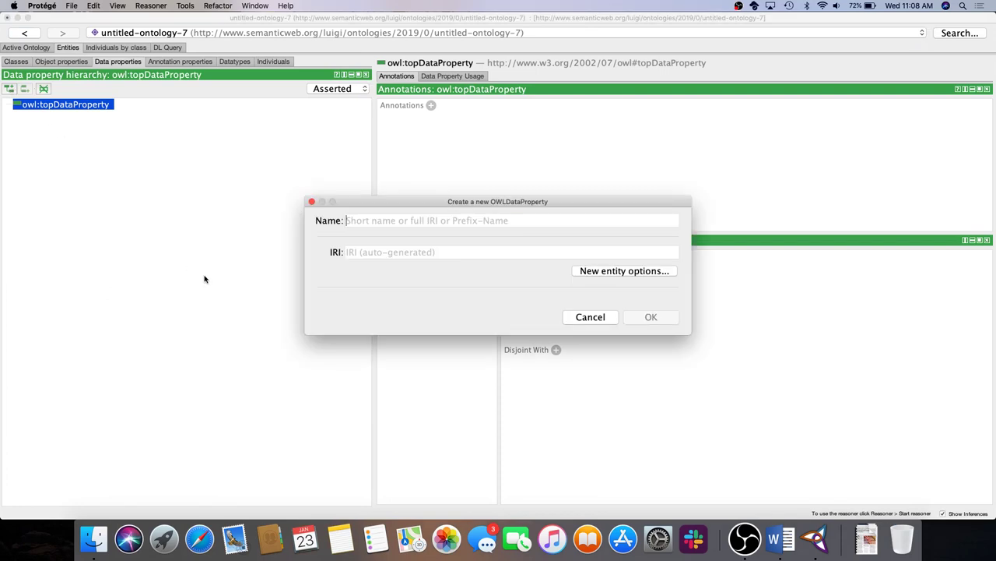
key(ctrl+Right)
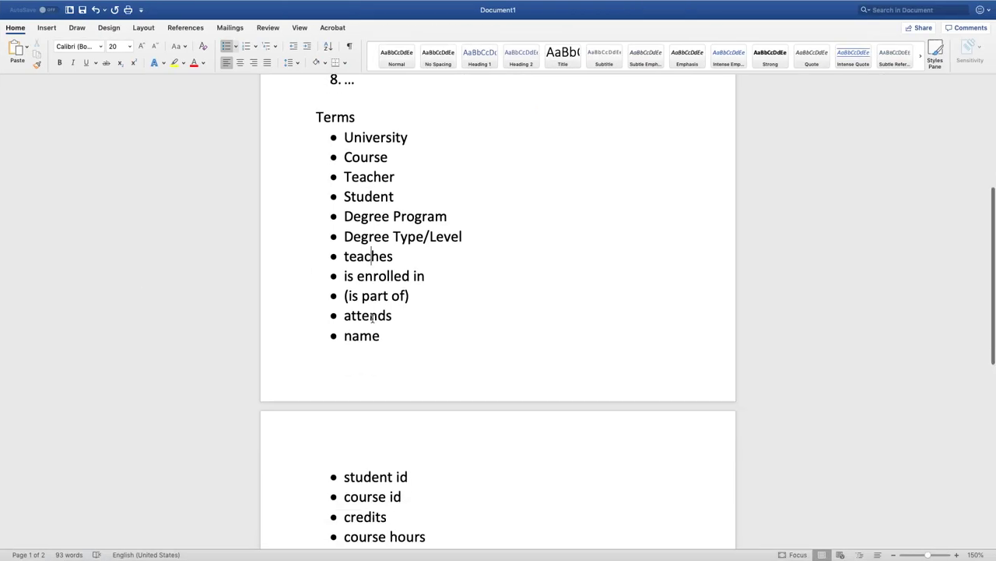
scroll(372, 317, down, 5)
double_click(365, 258)
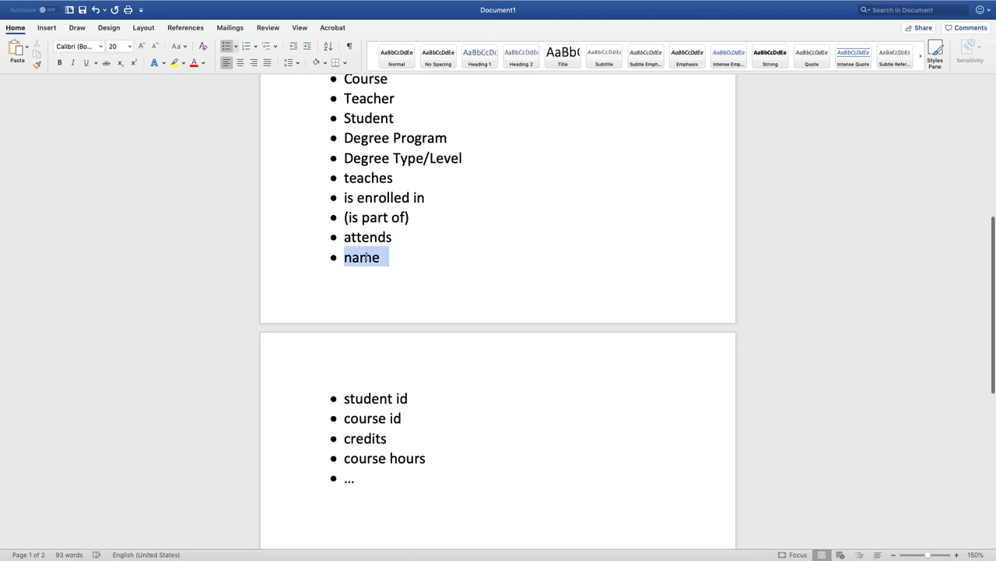
scroll(372, 265, down, 3)
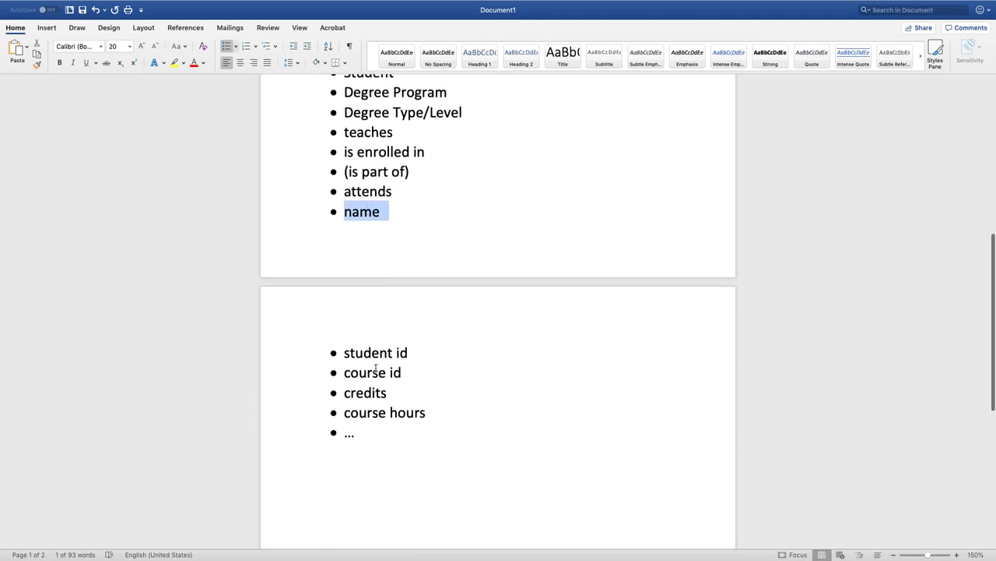
double_click(371, 393)
double_click(403, 413)
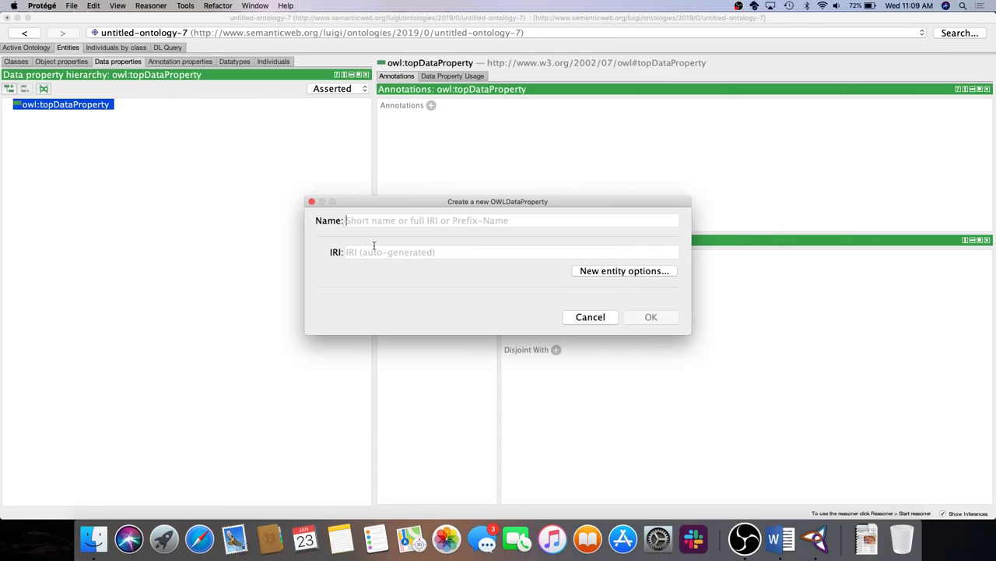
text(courseName)
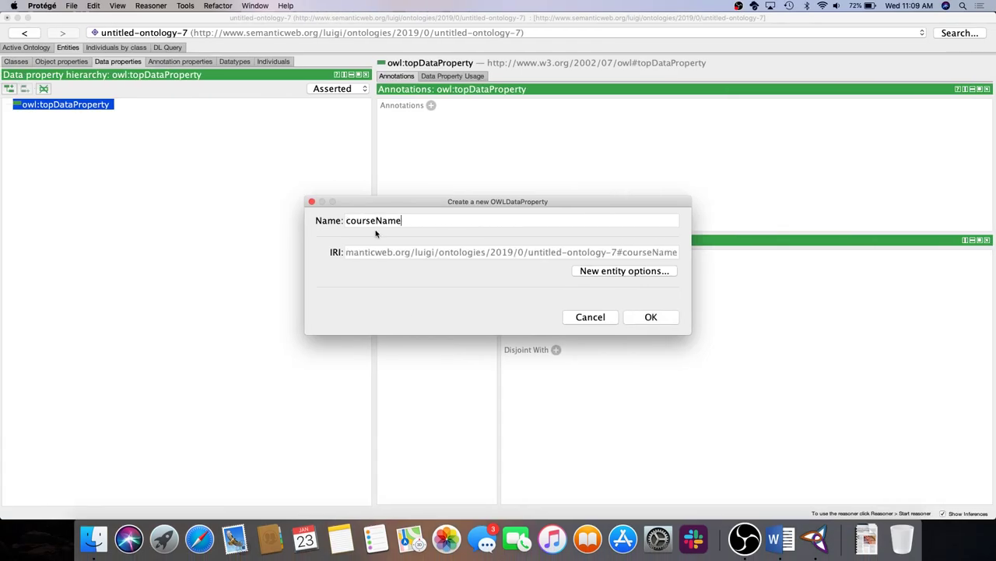
key(Return)
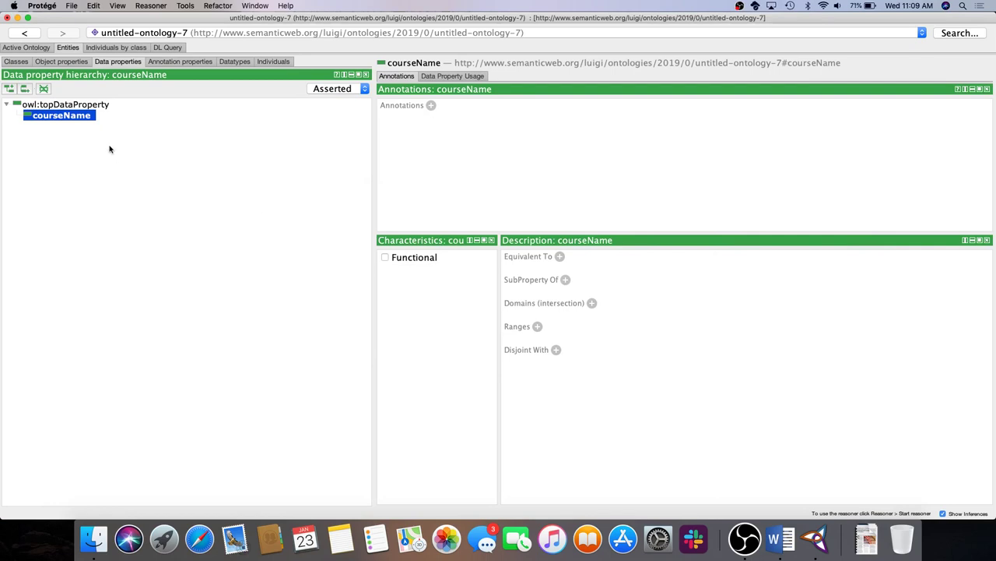
Step: Add a courseCredits data property as a sibling of courseName
click(25, 90)
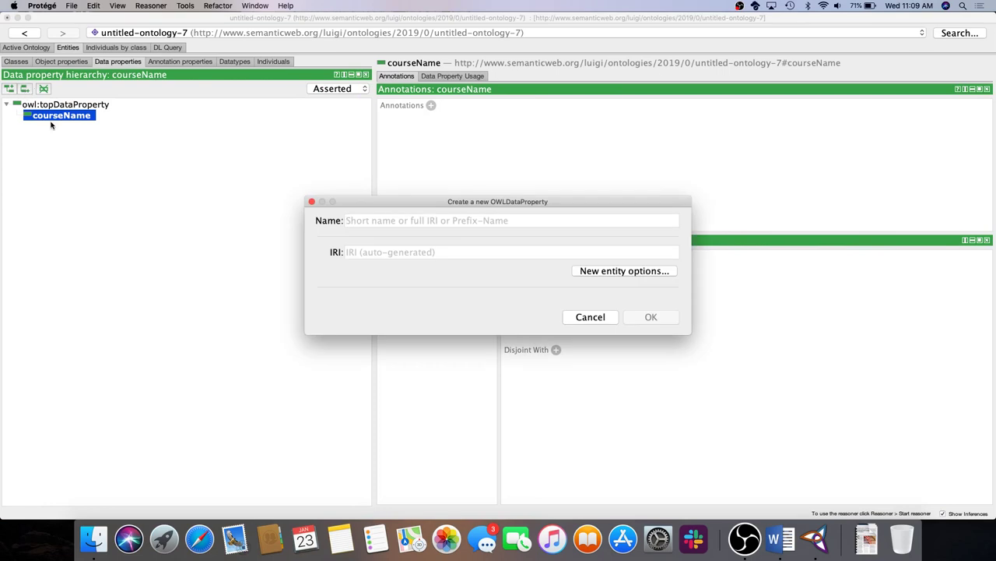
text(course)
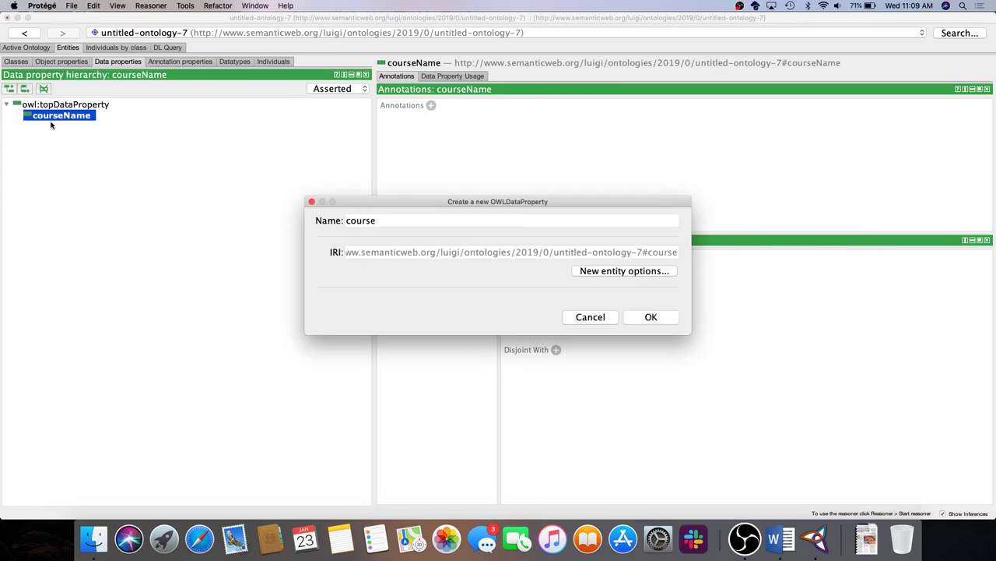
text(Credits)
key(Return)
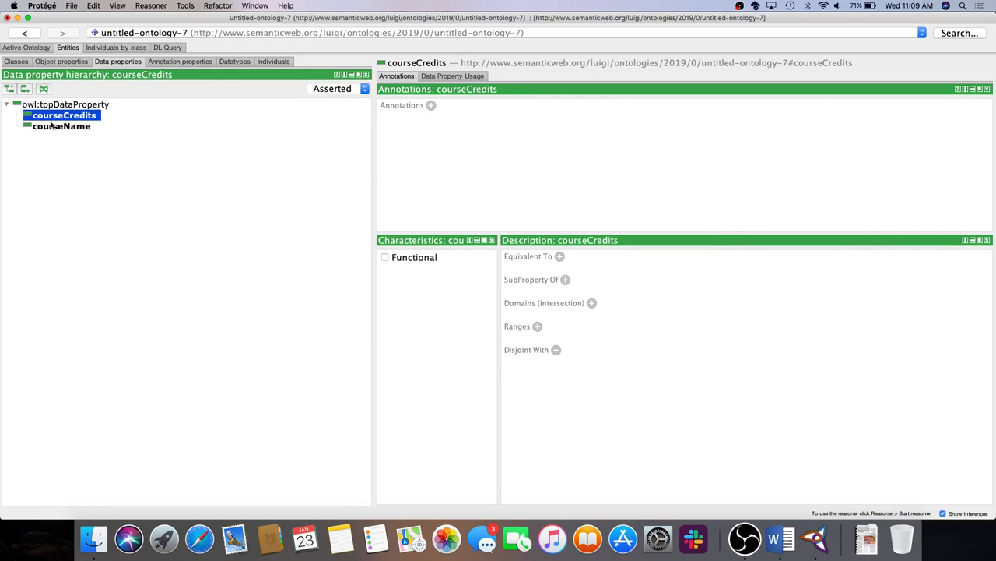
Step: Add a courseHours data property as a sibling of courseCredits
click(24, 90)
text(c)
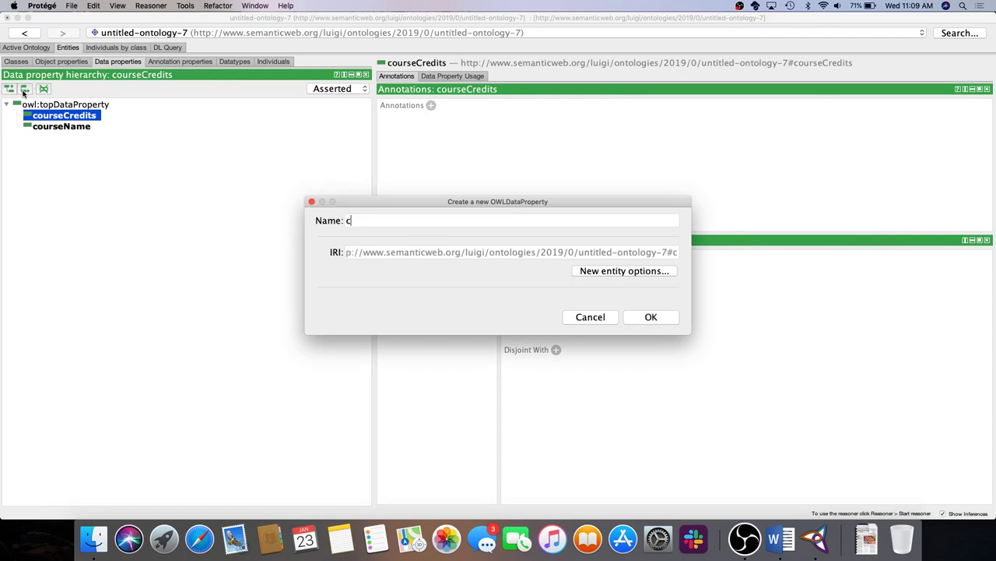
text(ourseName)
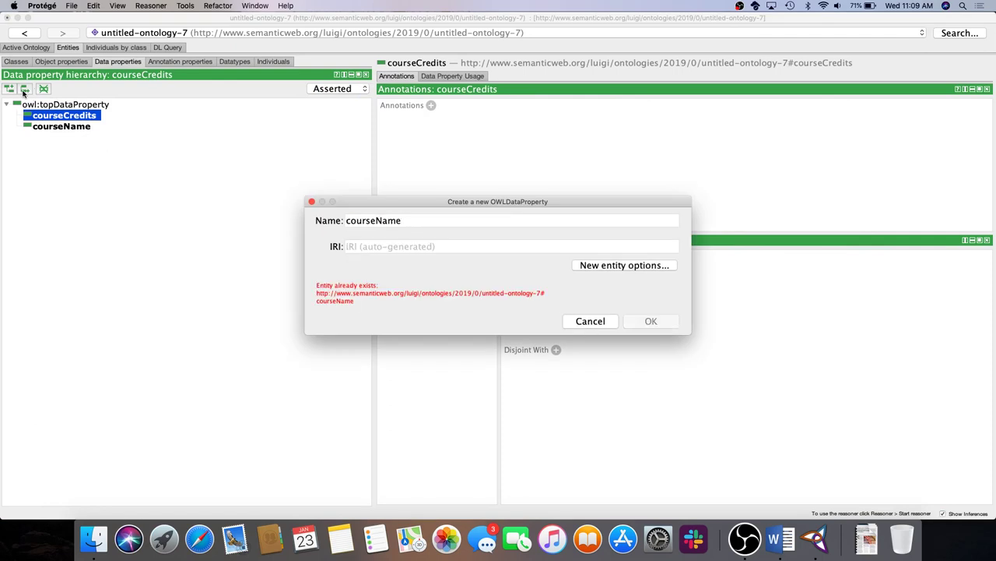
key(BackSpace)
key(BackSpace)
key(BackSpace)
key(BackSpace)
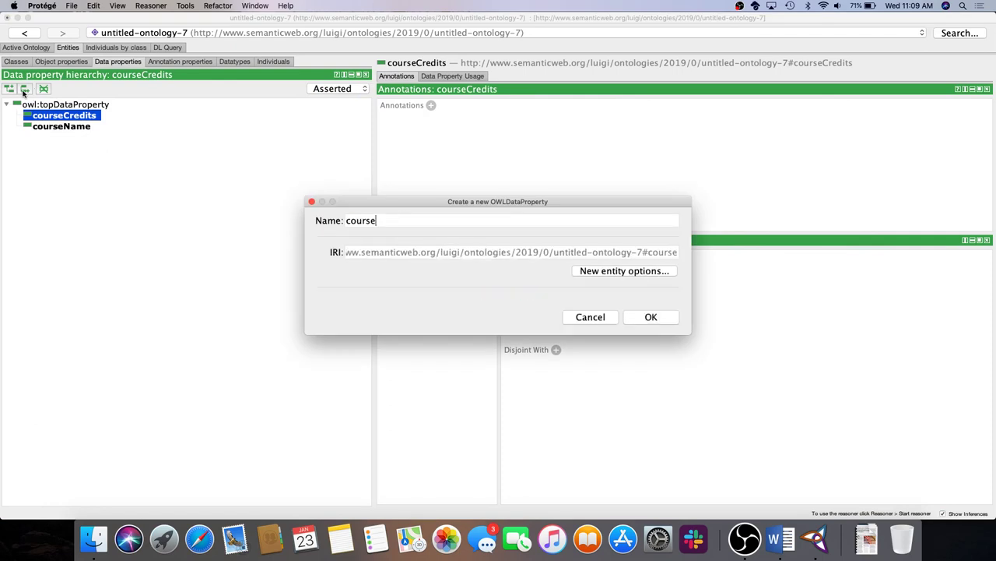
text(Hours)
key(Return)
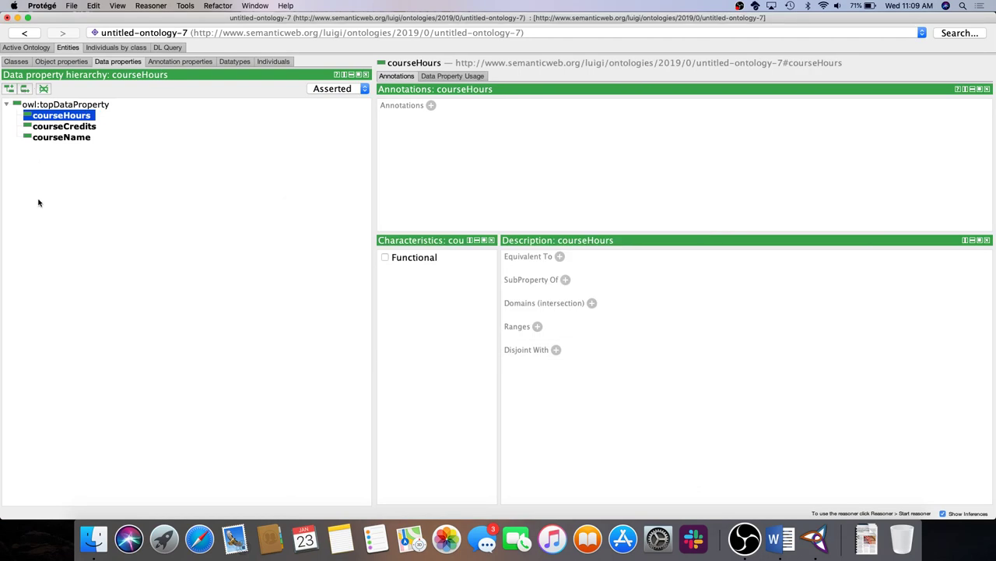